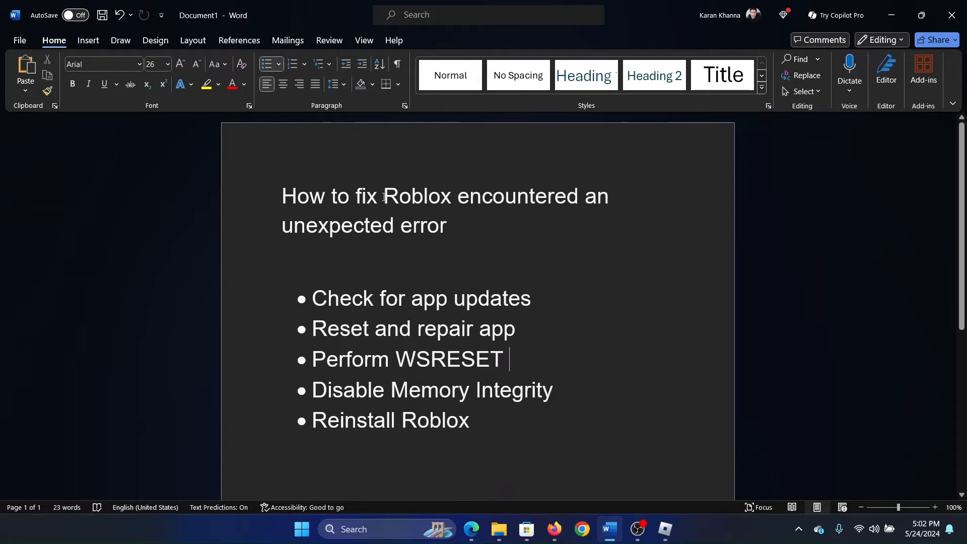
- Start downloading all pending app updates from the Microsoft Store Library
left_click_drag(384, 195, 457, 228)
left_click(456, 227)
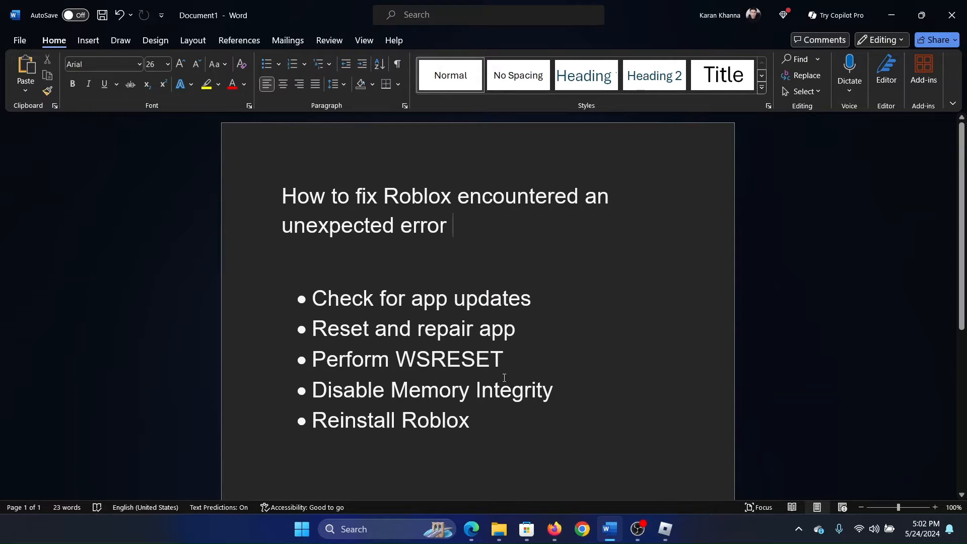
mouse_move(526, 529)
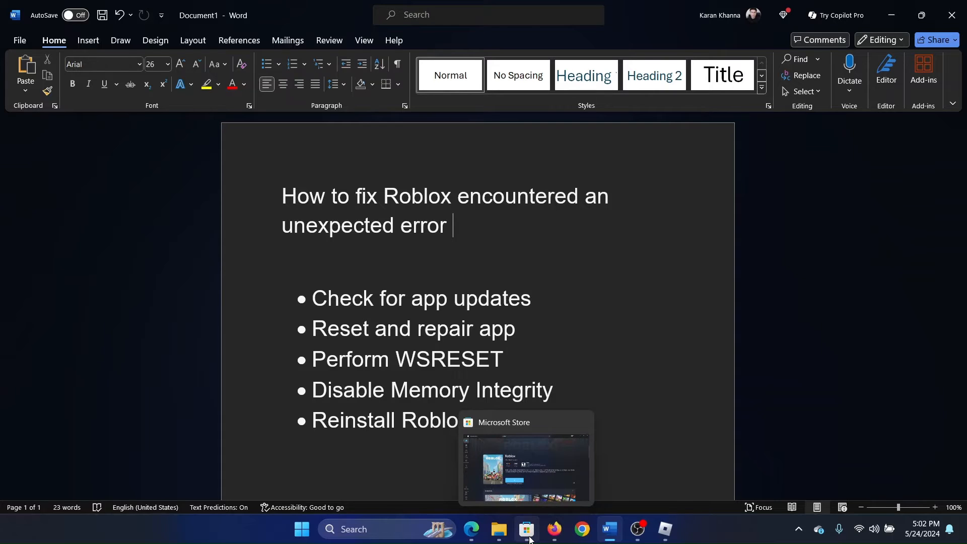
left_click(526, 529)
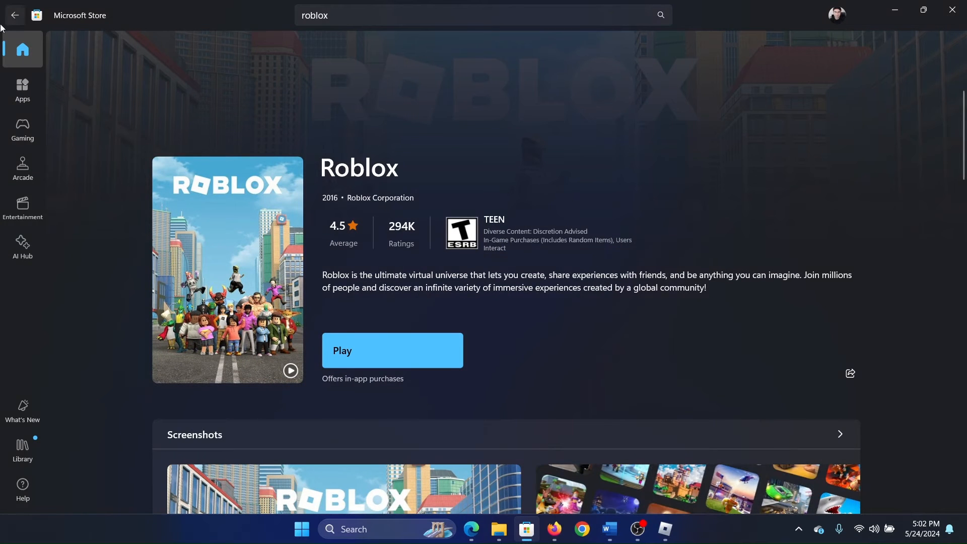
left_click(14, 17)
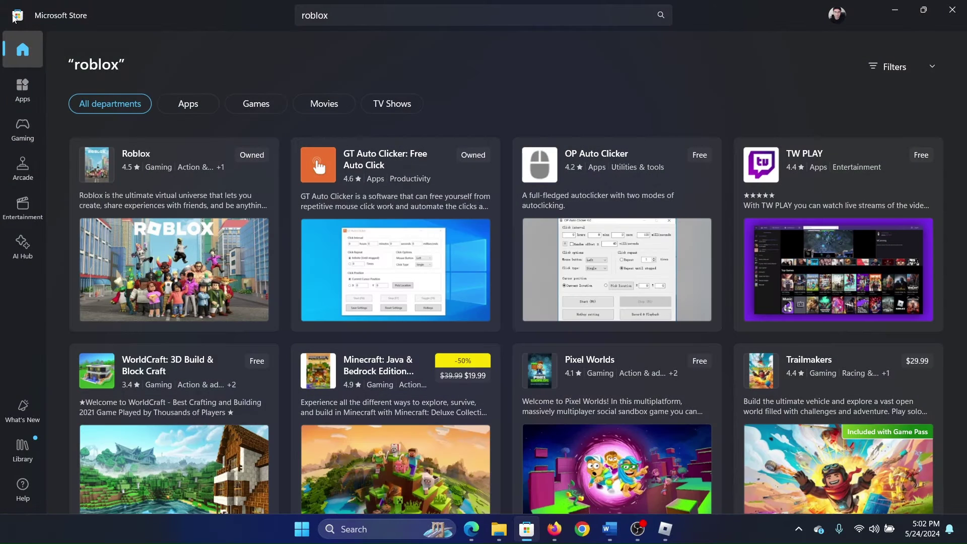
left_click(22, 447)
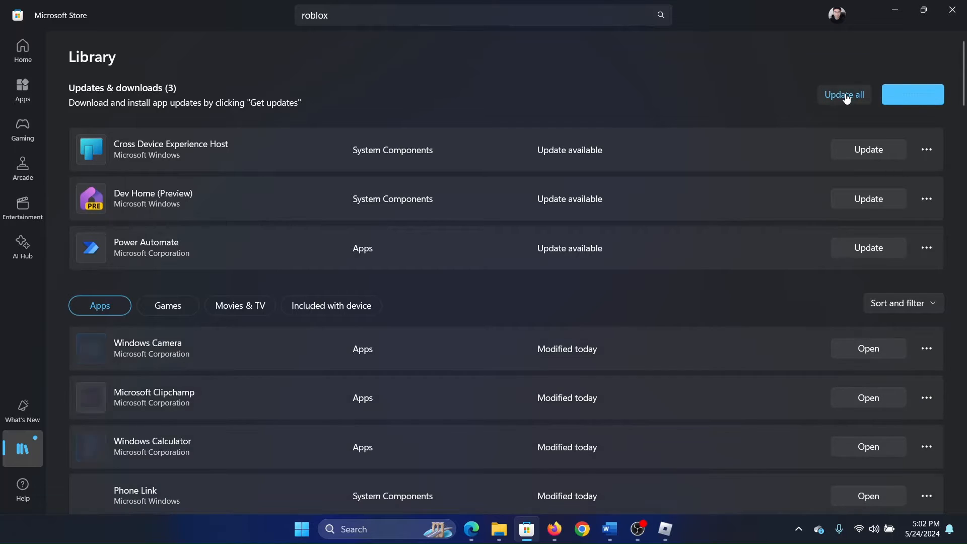
left_click(843, 94)
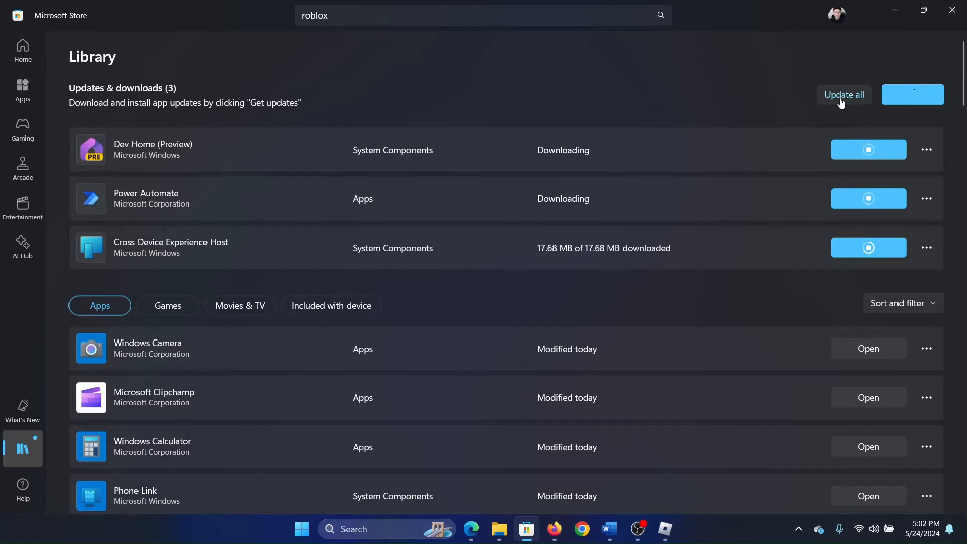
- Reach the 'Reset and repair app' step and bring up Roblox's app settings via Windows search
left_click(894, 10)
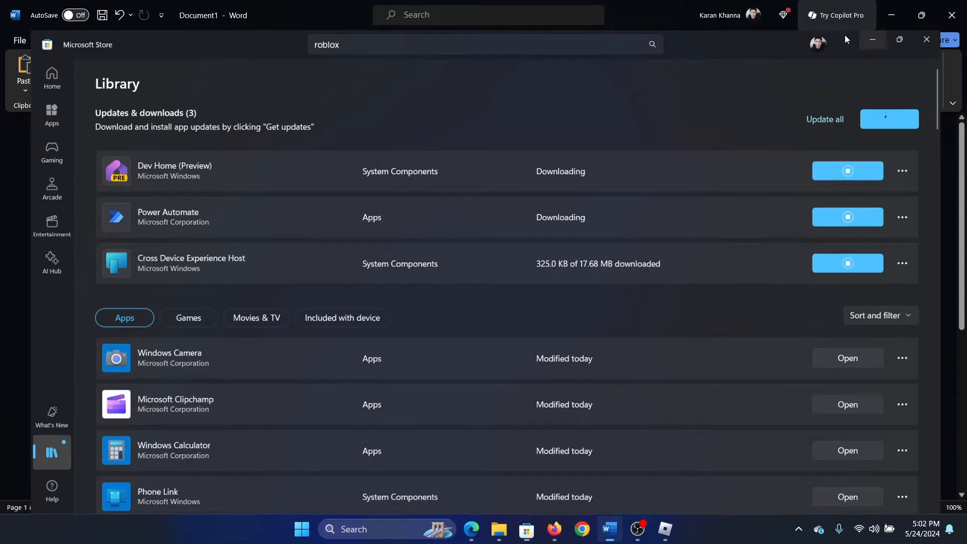
left_click_drag(312, 330, 521, 333)
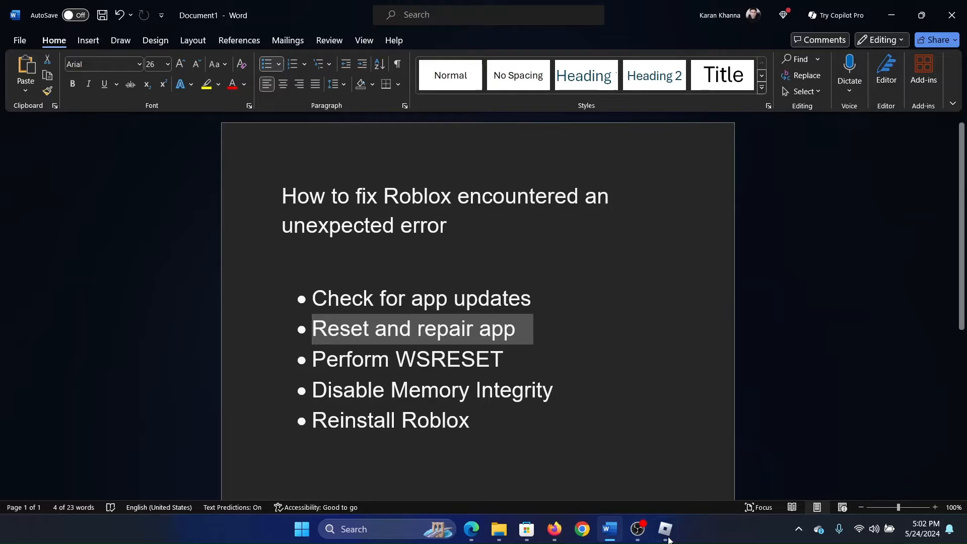
mouse_move(665, 529)
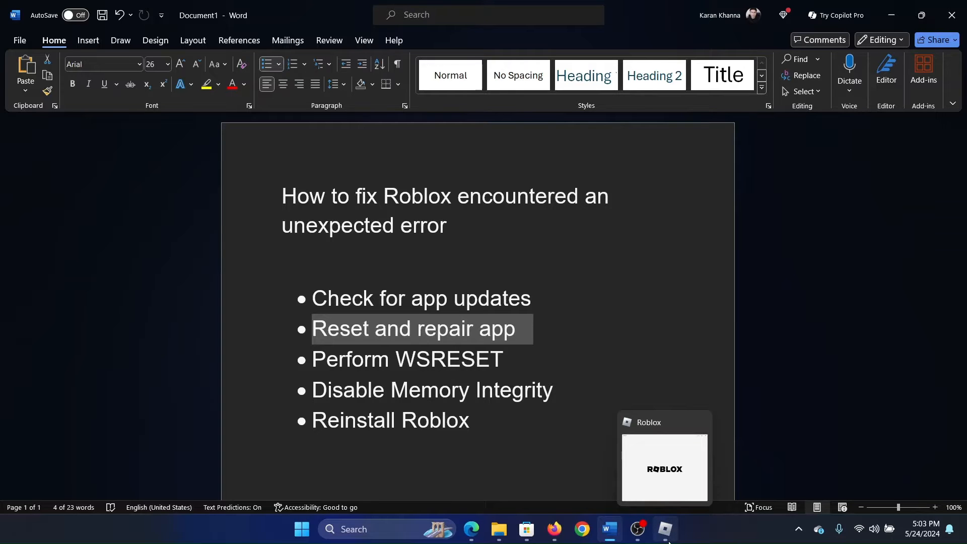
left_click(375, 529)
type("r")
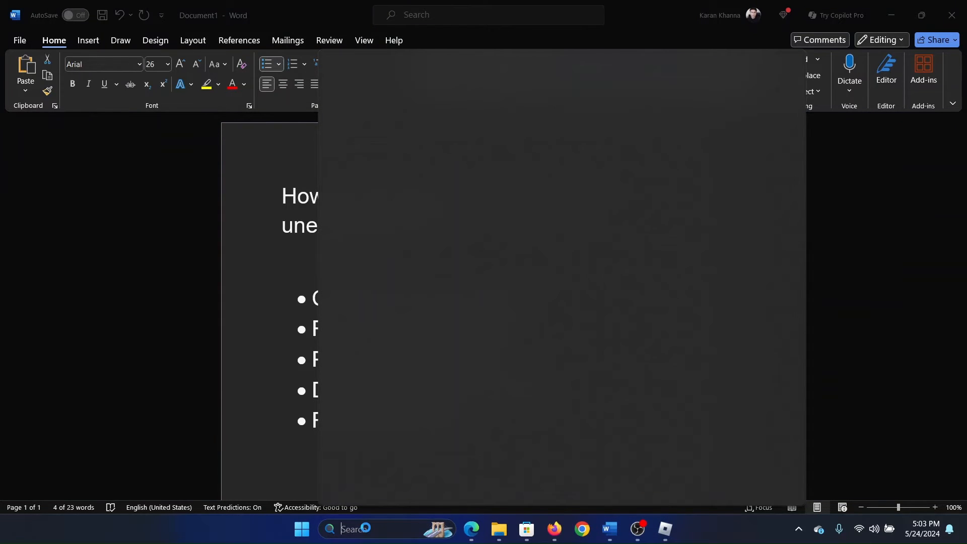
type("oblox")
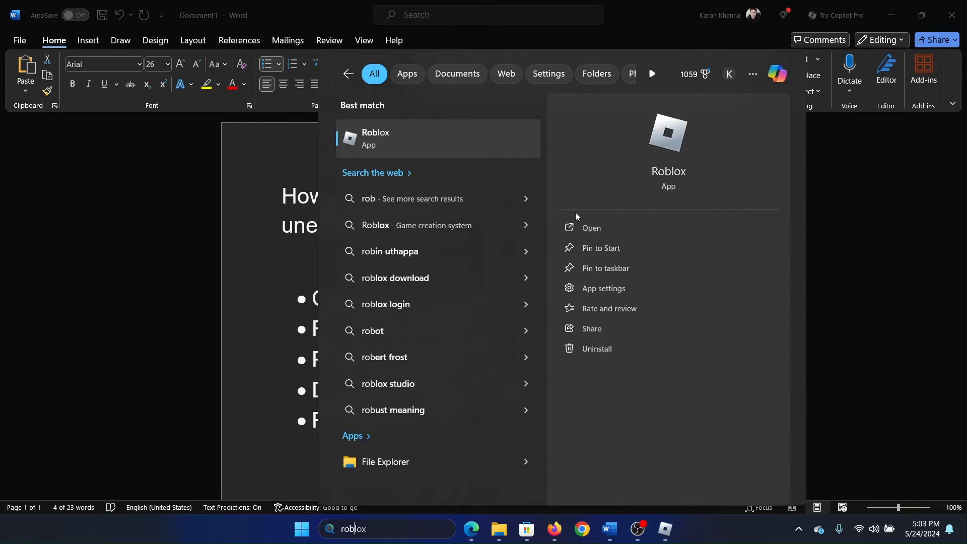
left_click(624, 296)
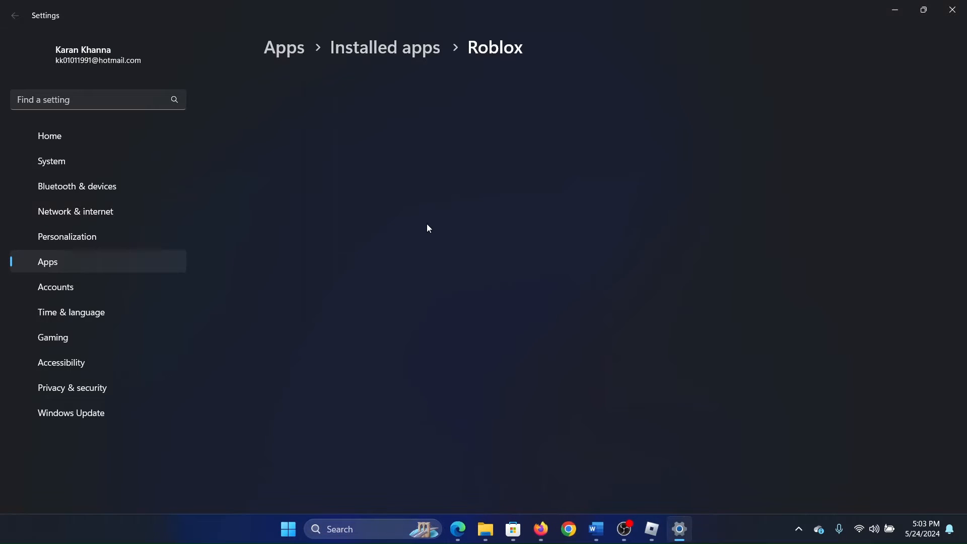
scroll(418, 264, "down", 5)
scroll(408, 287, "down", 2)
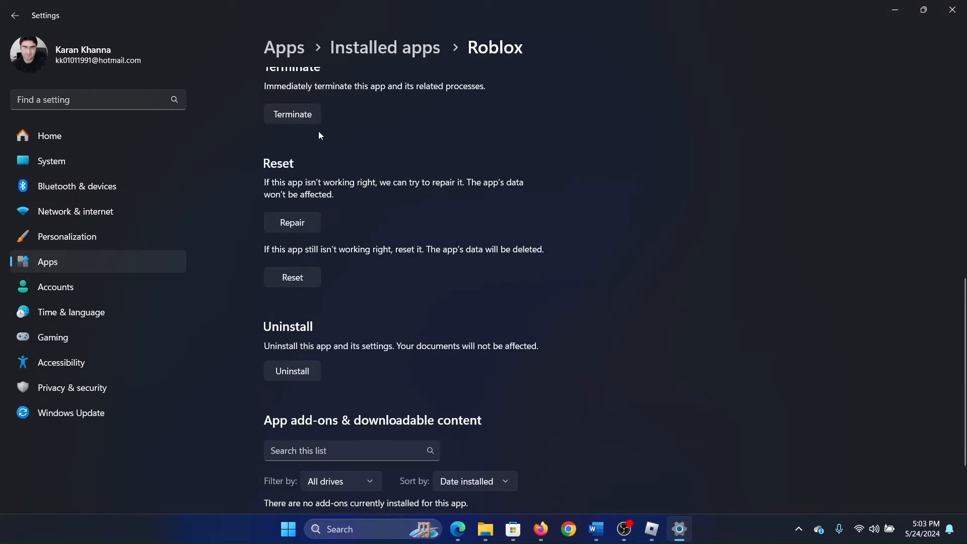
- Terminate, repair and reset Roblox in Settings, then return to the Word checklist
left_click(302, 114)
left_click(292, 223)
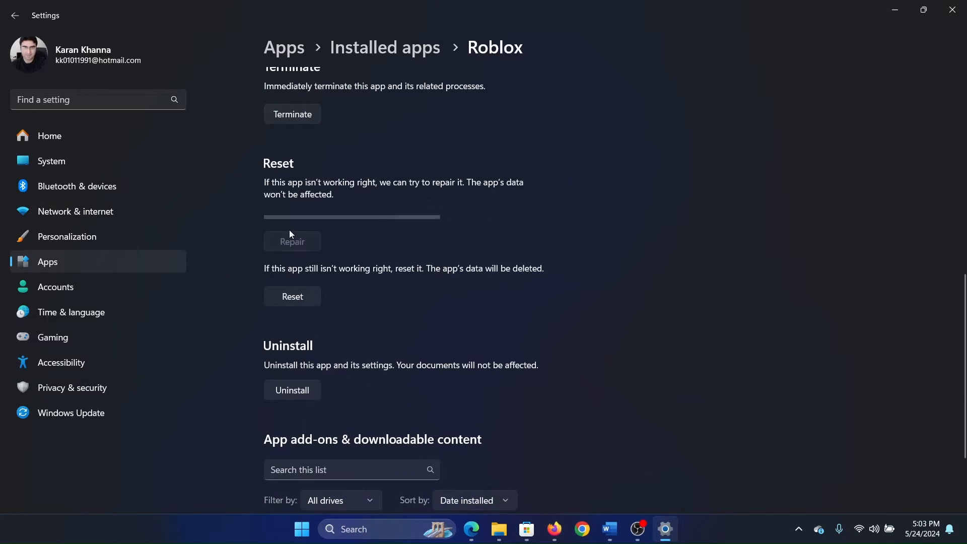
left_click(293, 296)
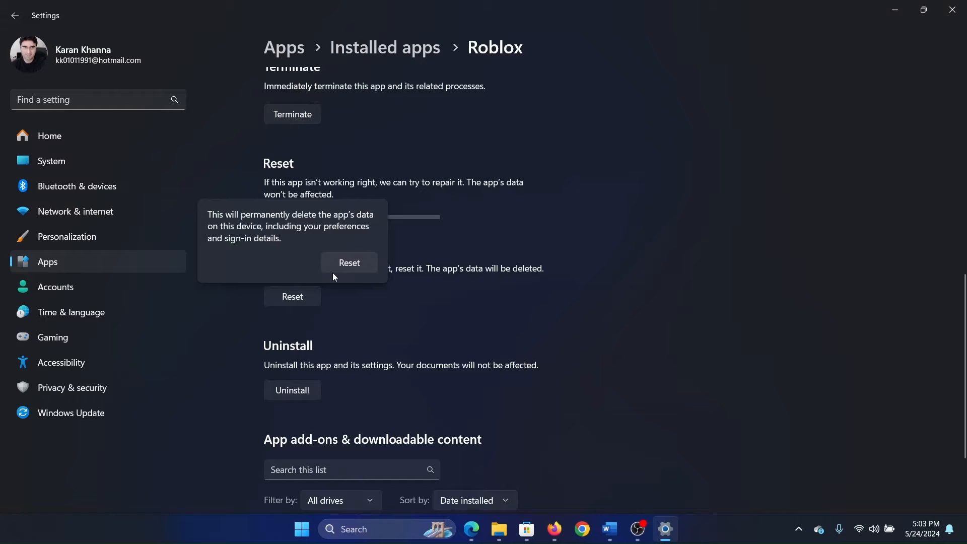
left_click(349, 260)
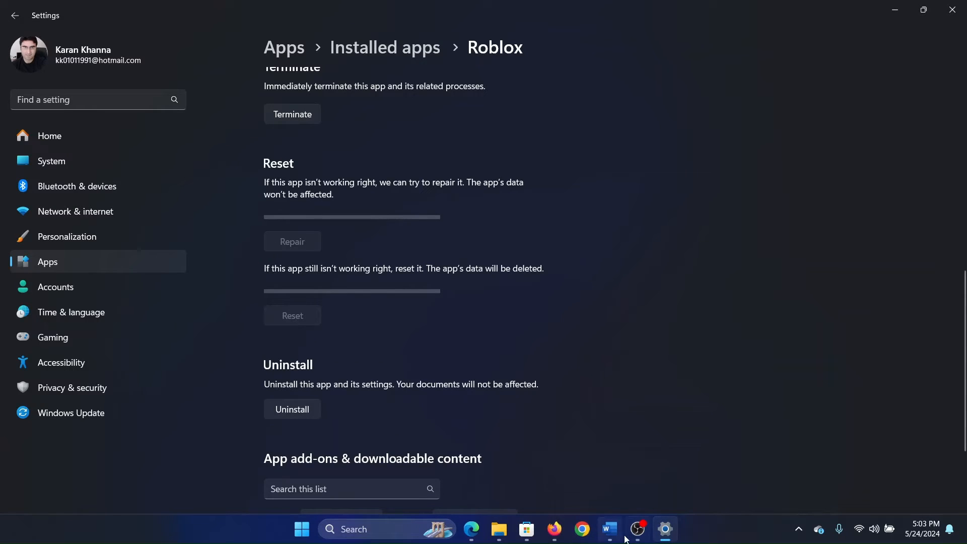
left_click(609, 529)
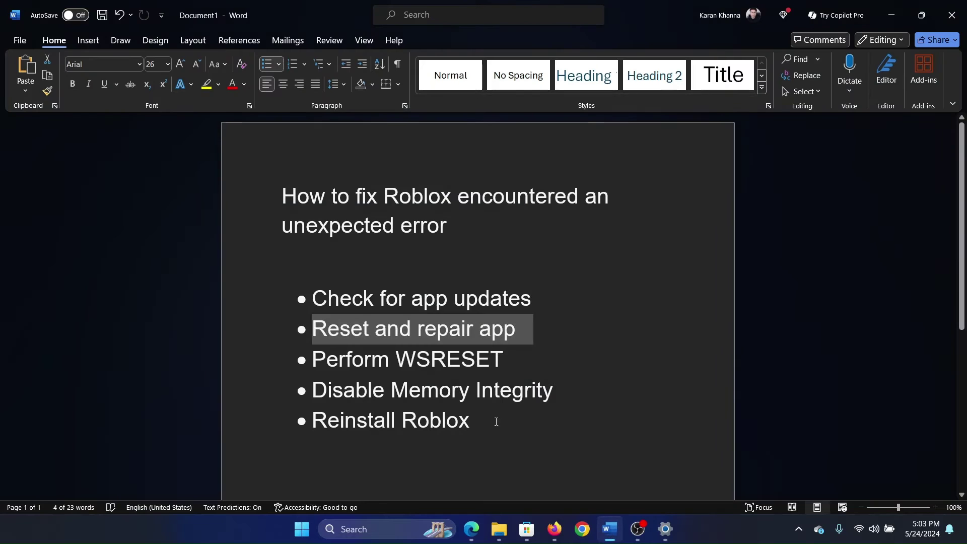
- Highlight the 'Perform WSRESET' line in the checklist as the next fix
triple_click(317, 359)
left_click(626, 374)
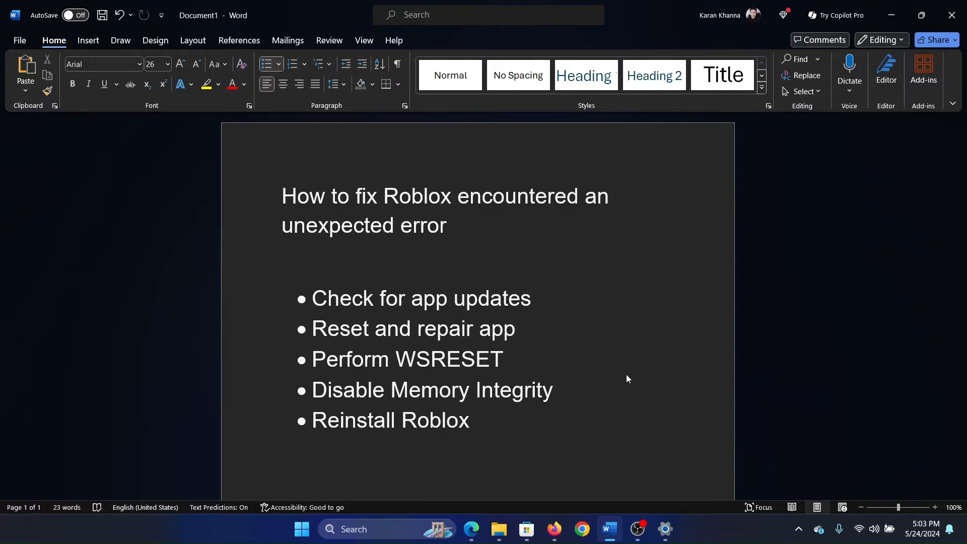
- Run the wsreset Store cache reset command from the Run dialog
key("super+r")
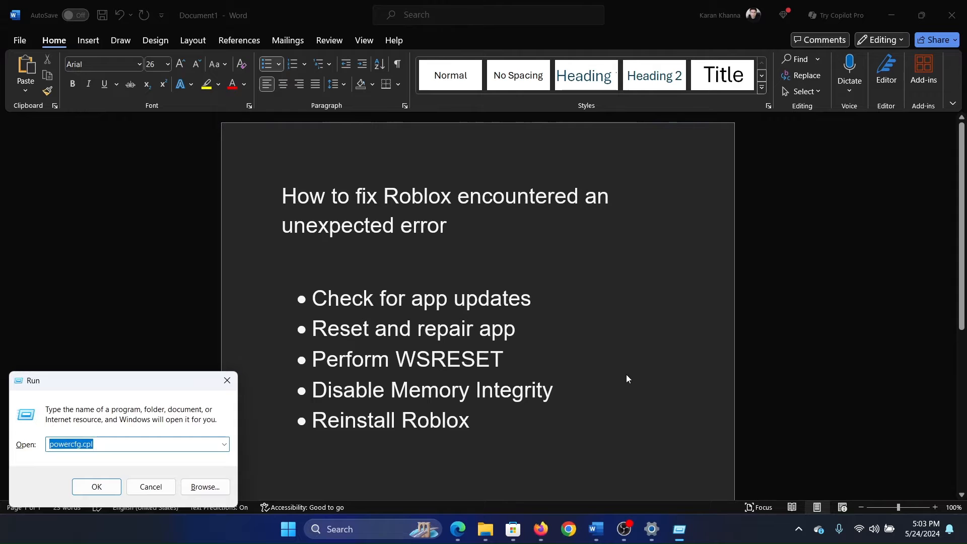
type("wsreset")
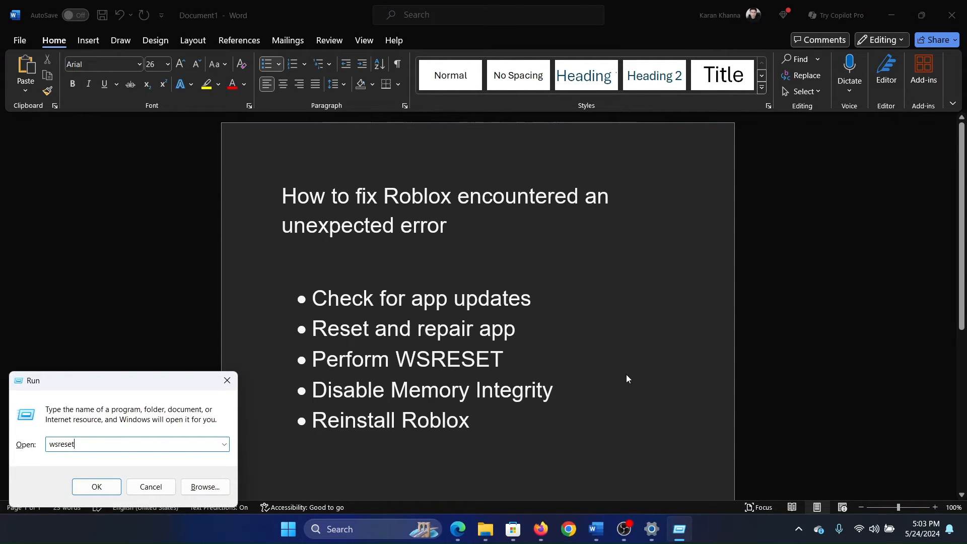
key("Return")
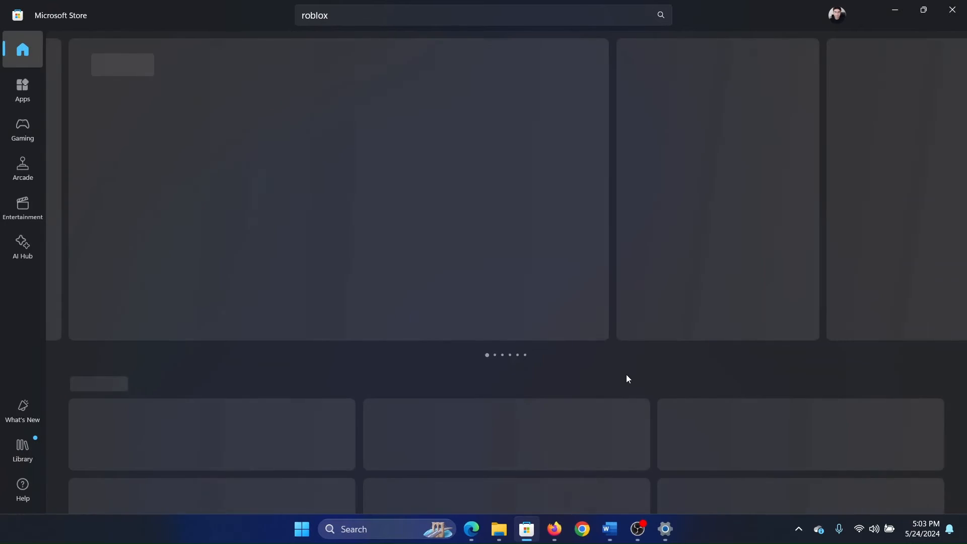
- Close the relaunched Store, mark 'Disable Memory Integrity' and begin searching for Windows Security
left_click(952, 10)
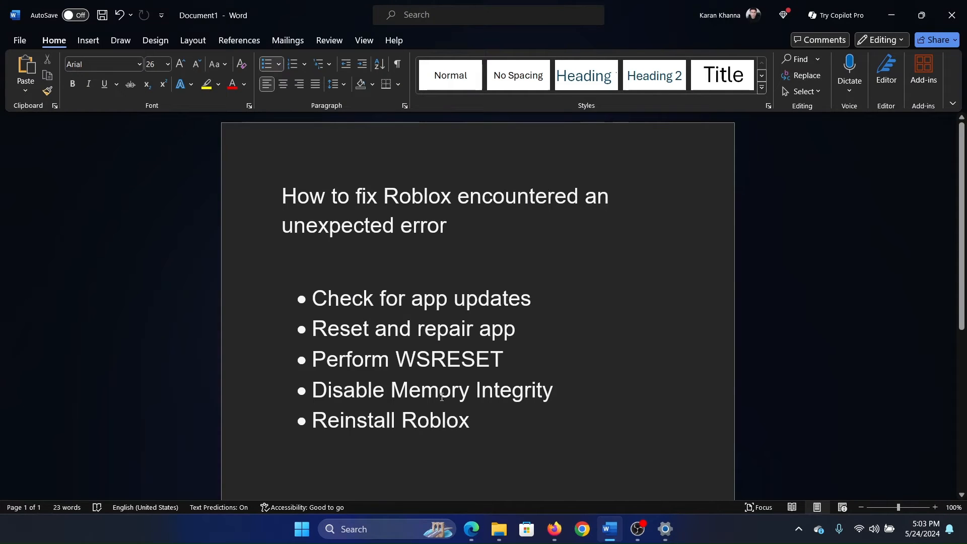
left_click_drag(313, 390, 557, 392)
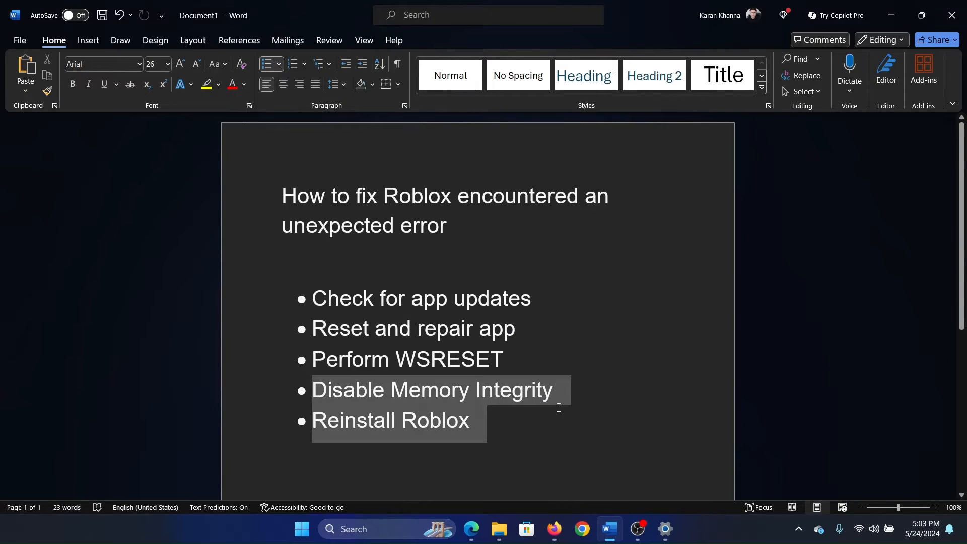
left_click(354, 530)
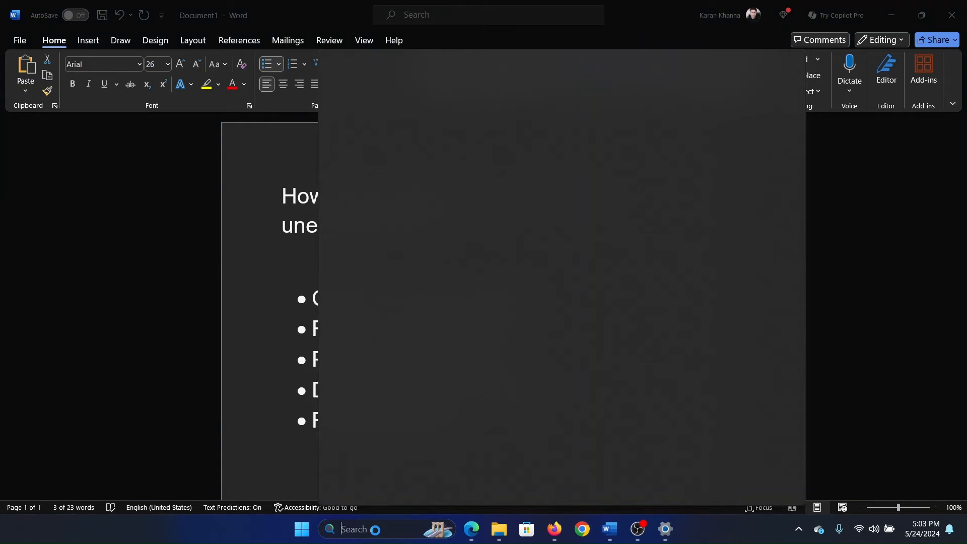
type("win")
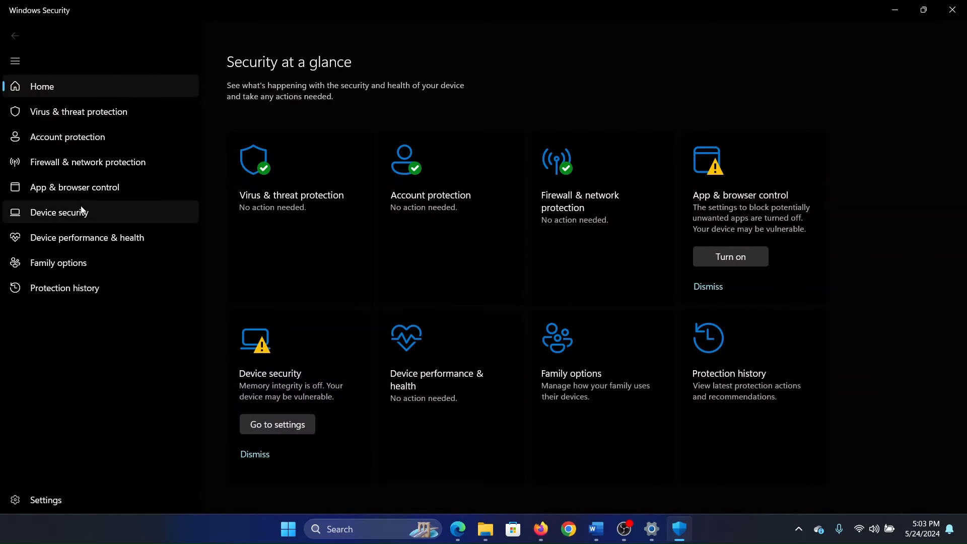
- Confirm Memory integrity is off under Device security's Core isolation details
left_click(83, 211)
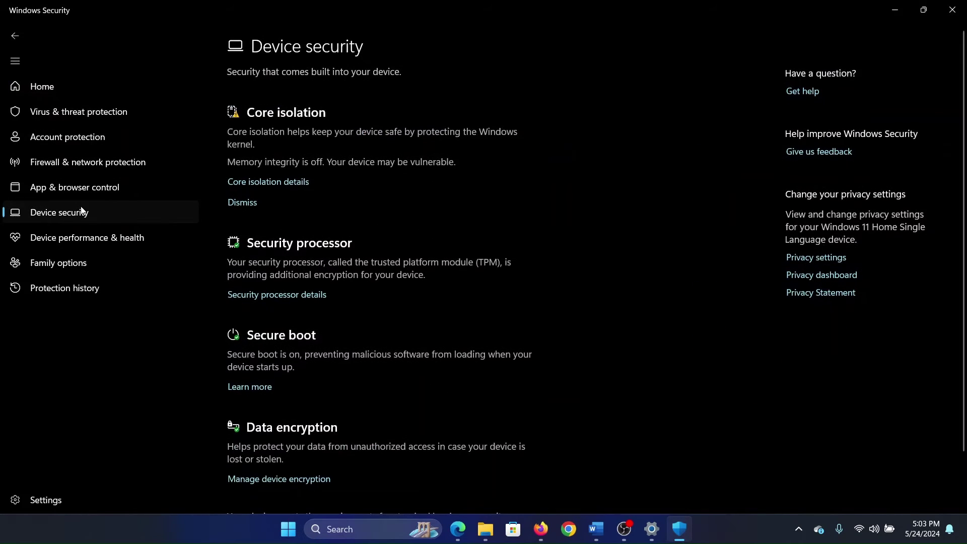
left_click(281, 184)
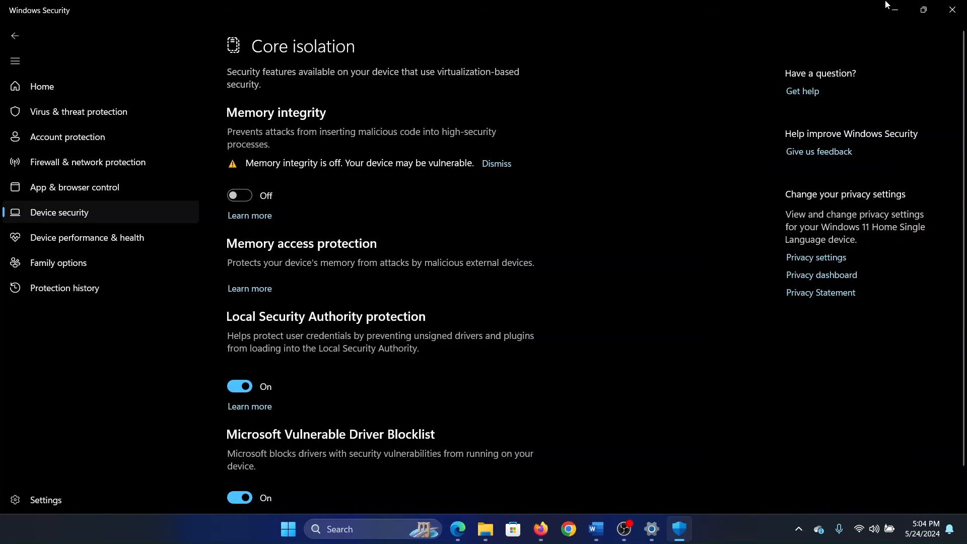
left_click(951, 9)
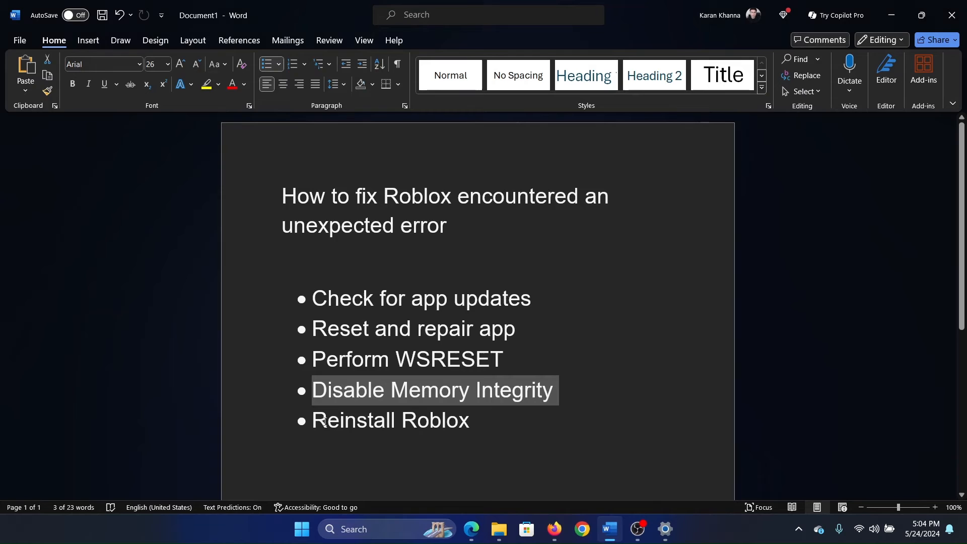
- Mark 'Reinstall Roblox', uninstall Roblox from its Settings app page and close Settings
left_click_drag(312, 421, 472, 423)
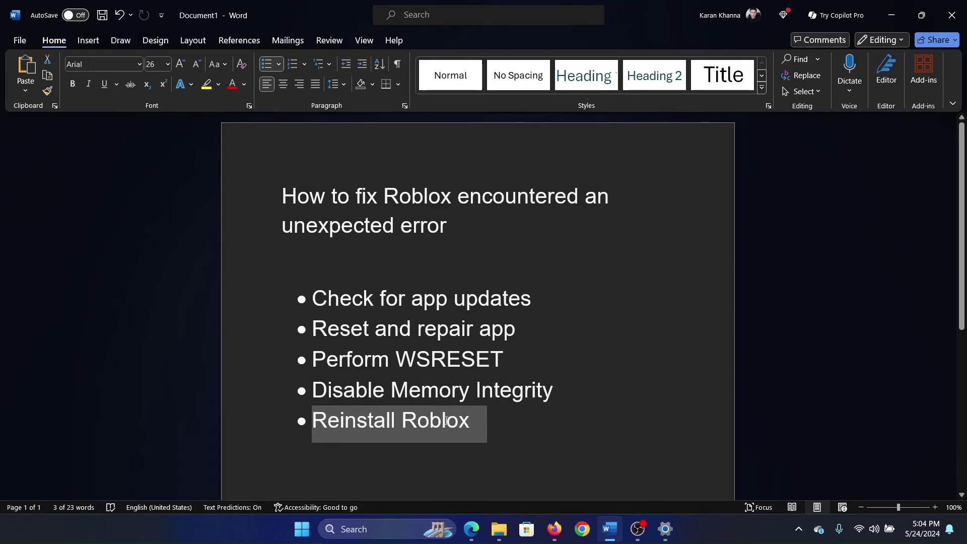
left_click(616, 444)
left_click(664, 529)
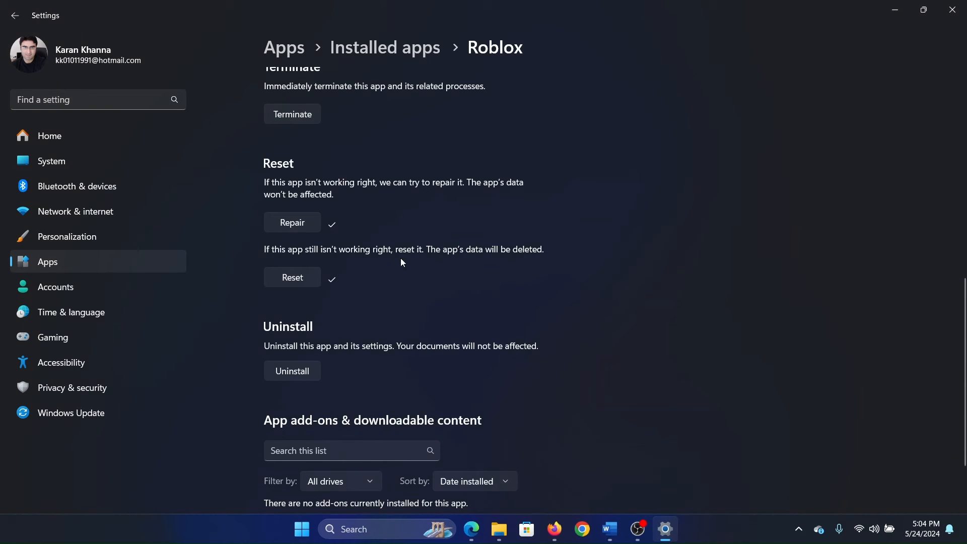
left_click(304, 373)
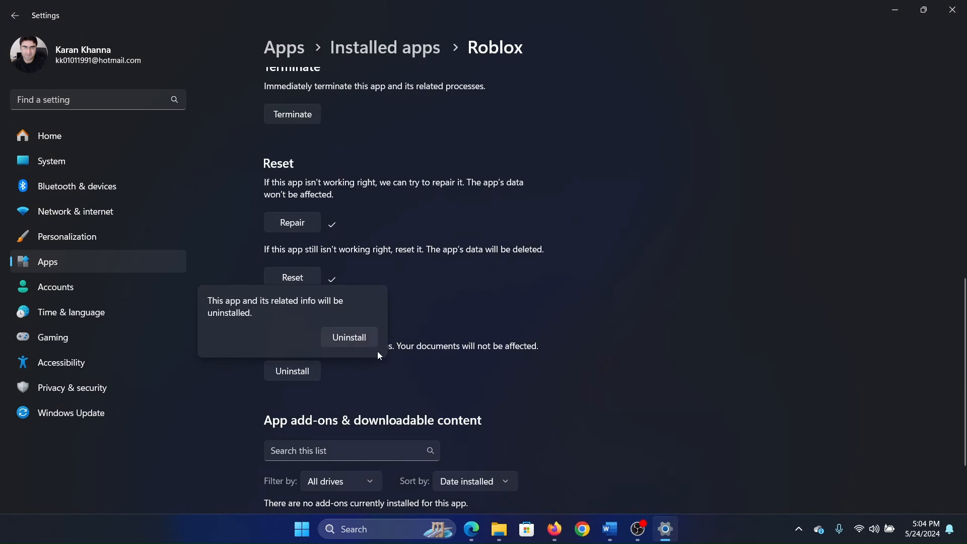
left_click(349, 338)
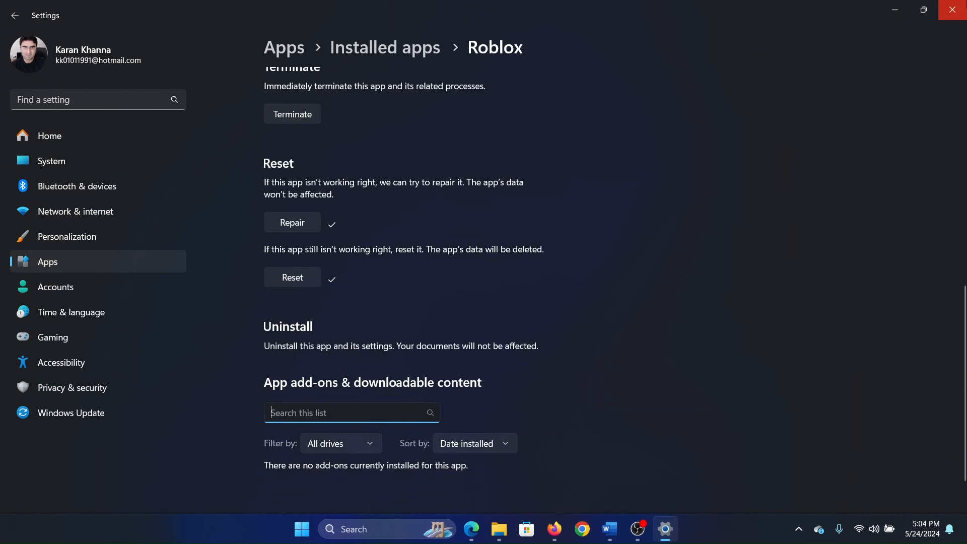
left_click(952, 10)
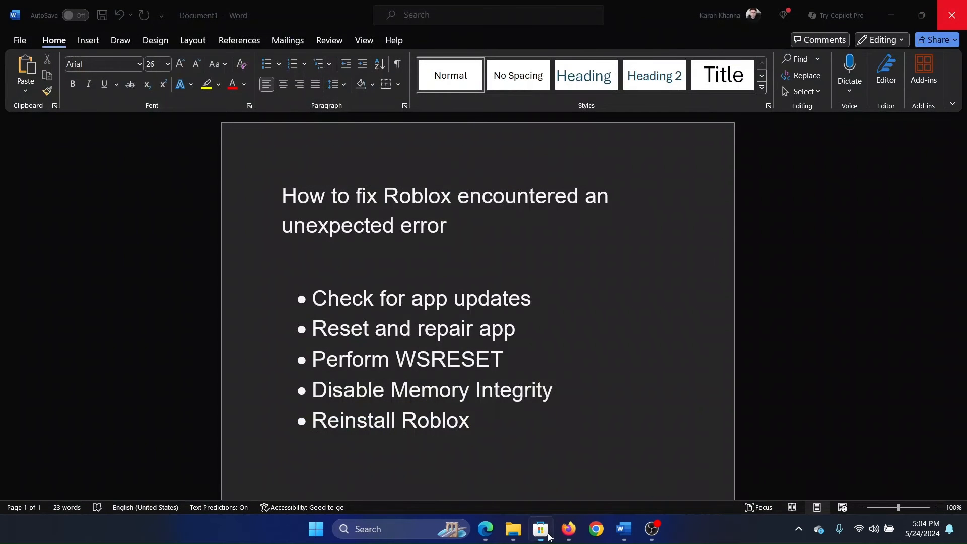
- Search the Store for 'roblox', install it again and return to the Word document
left_click(527, 529)
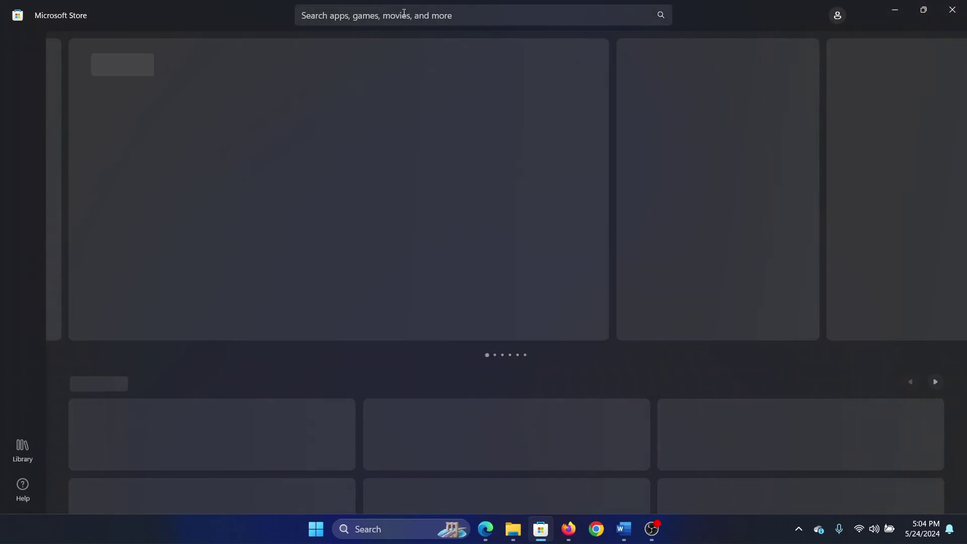
left_click(407, 14)
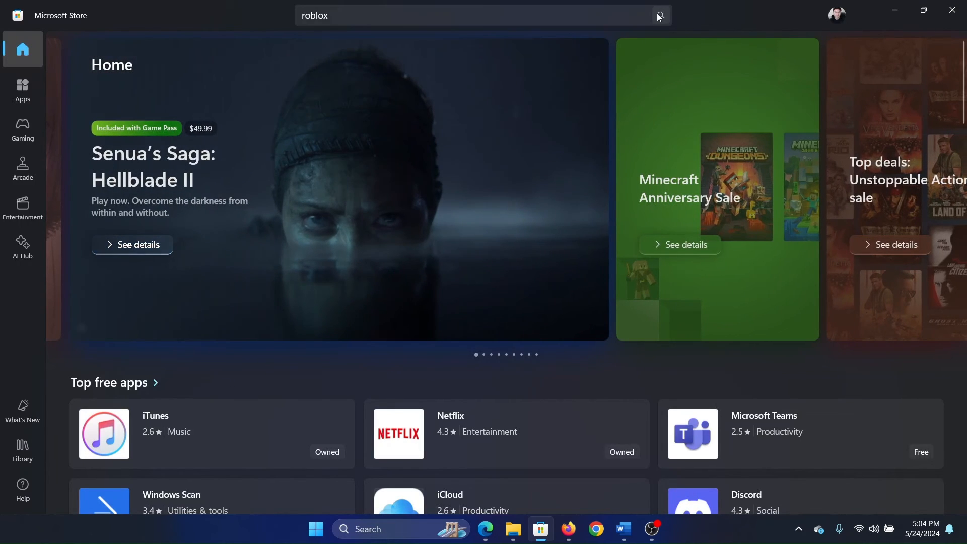
left_click(660, 14)
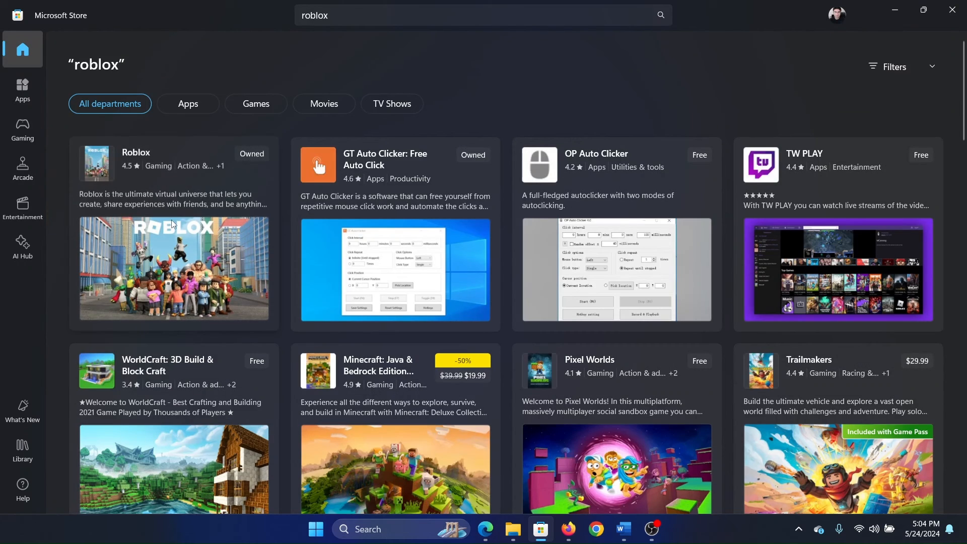
left_click(171, 220)
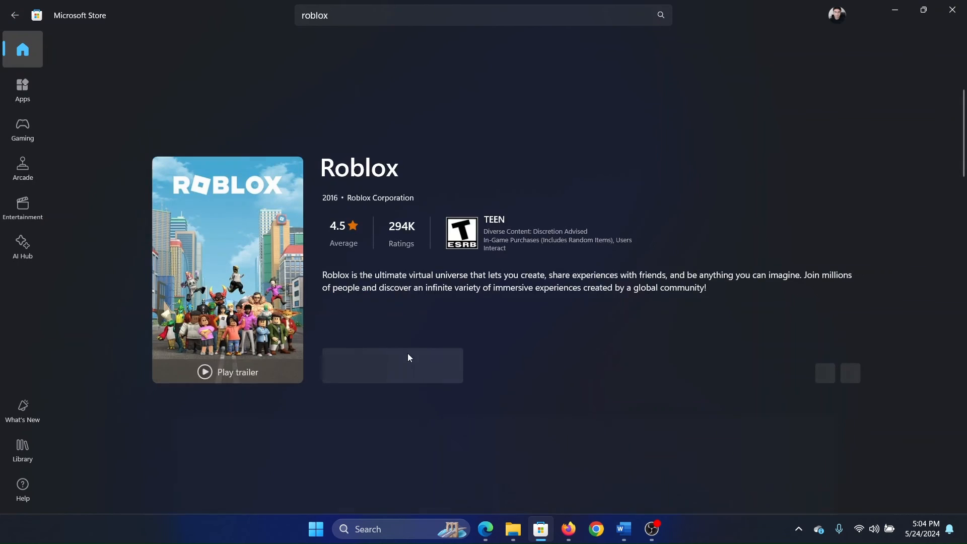
left_click(408, 355)
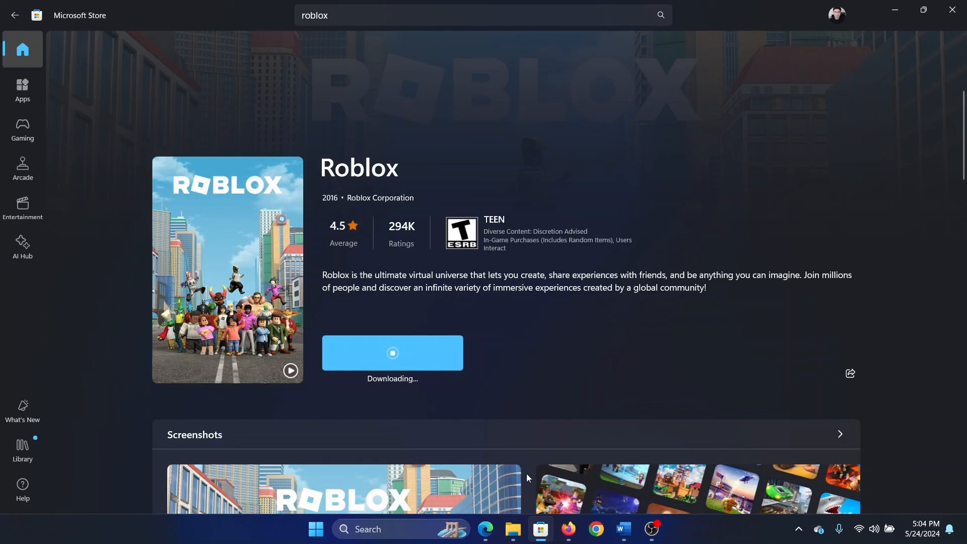
left_click(623, 529)
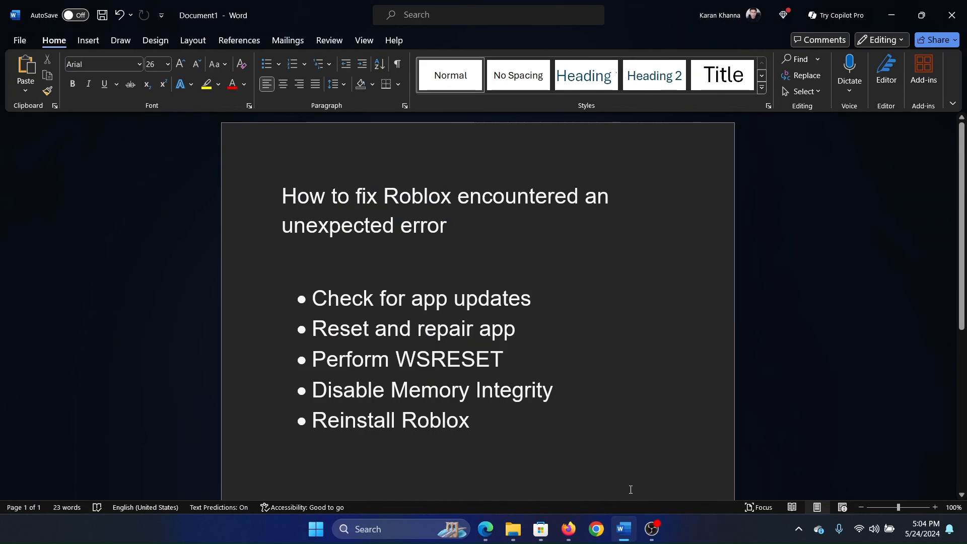